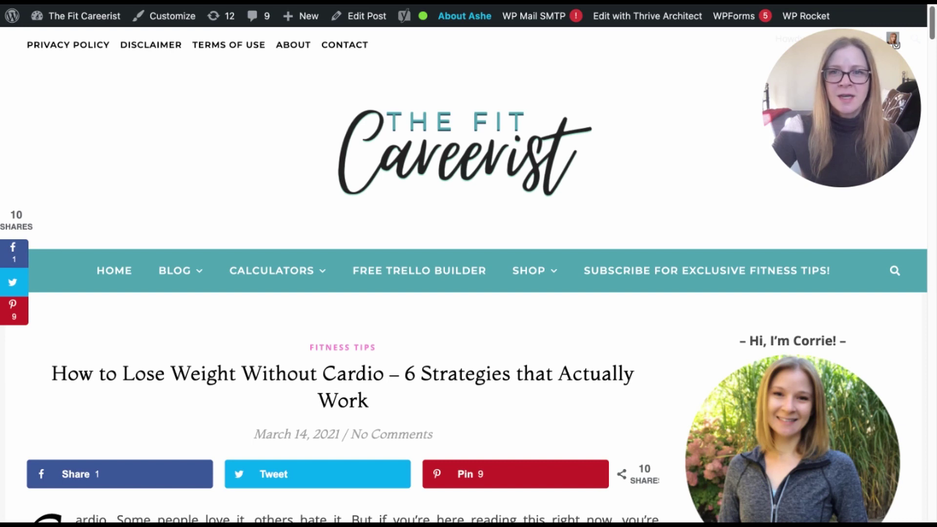
Scroll through the intro of the 'how to lose weight without cardio' post in WordPress
scroll(896, 45, down, 2)
scroll(467, 280, down, 5)
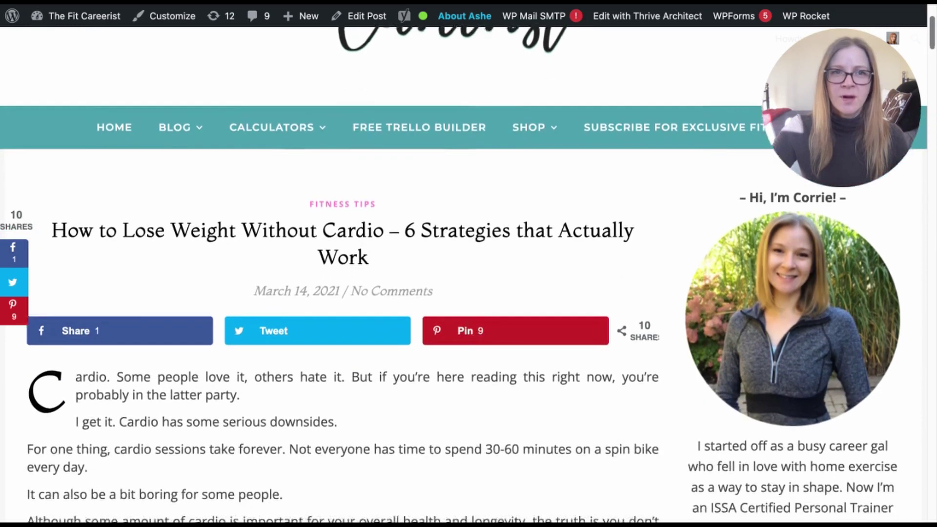
scroll(468, 279, down, 1)
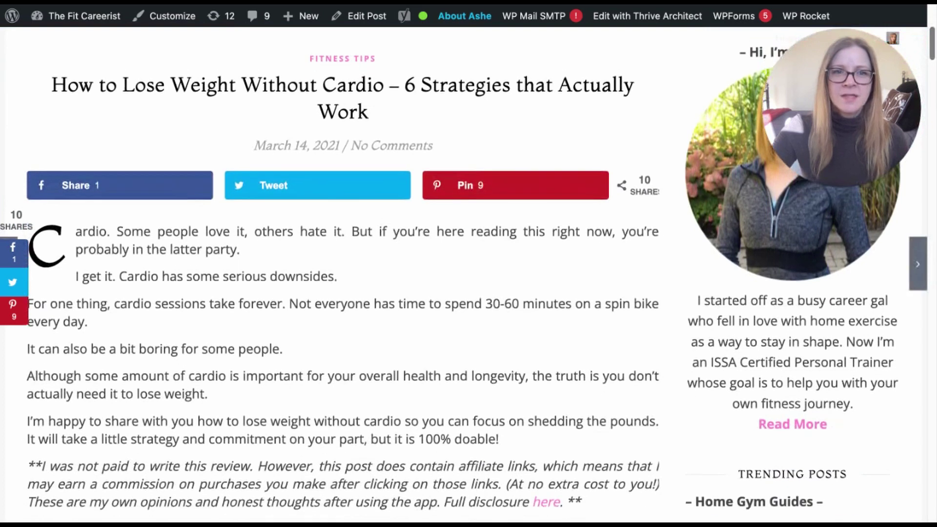
scroll(468, 280, up, 1)
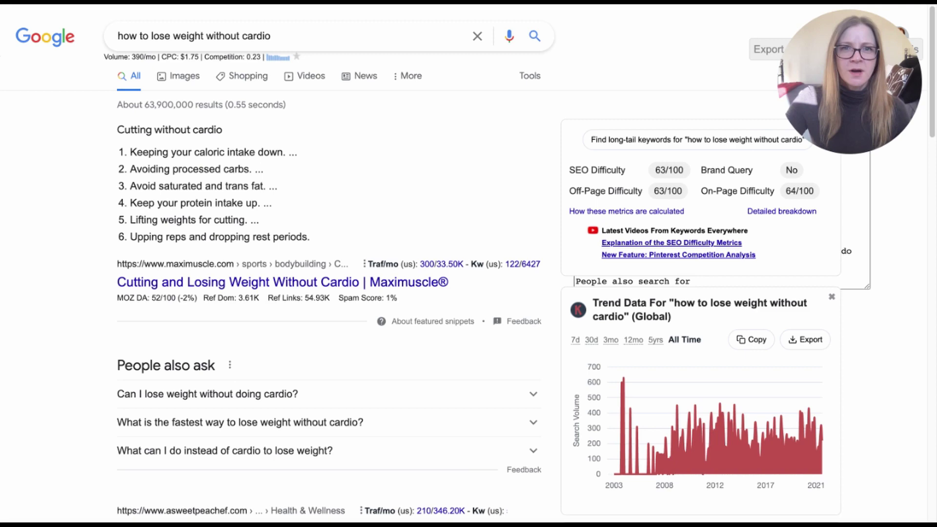
Go to page 2 of the Google results and highlight The Fit Careerist's result
scroll(469, 264, down, 6)
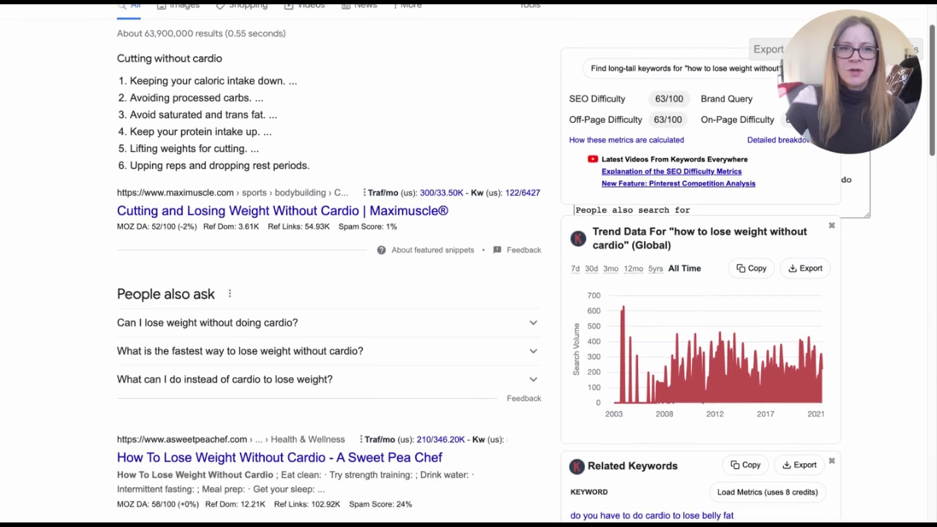
scroll(468, 263, down, 18)
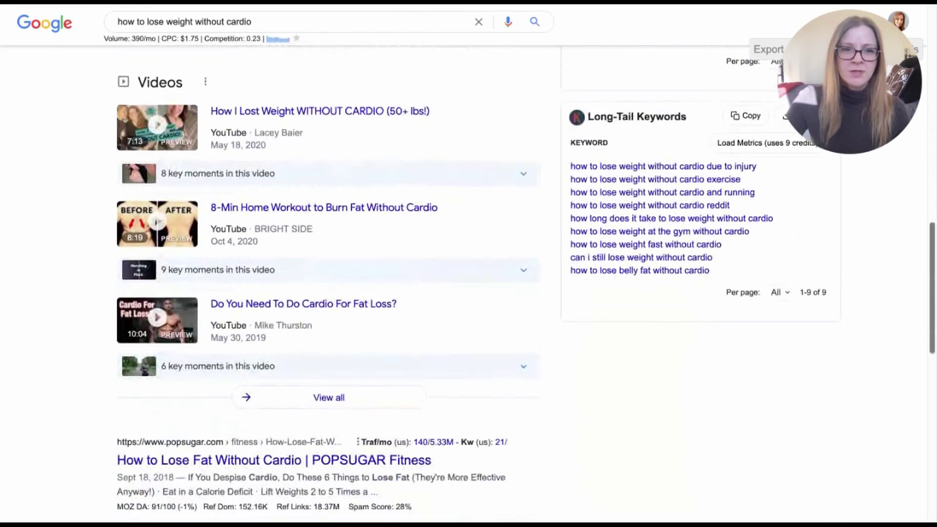
scroll(585, 499, down, 8)
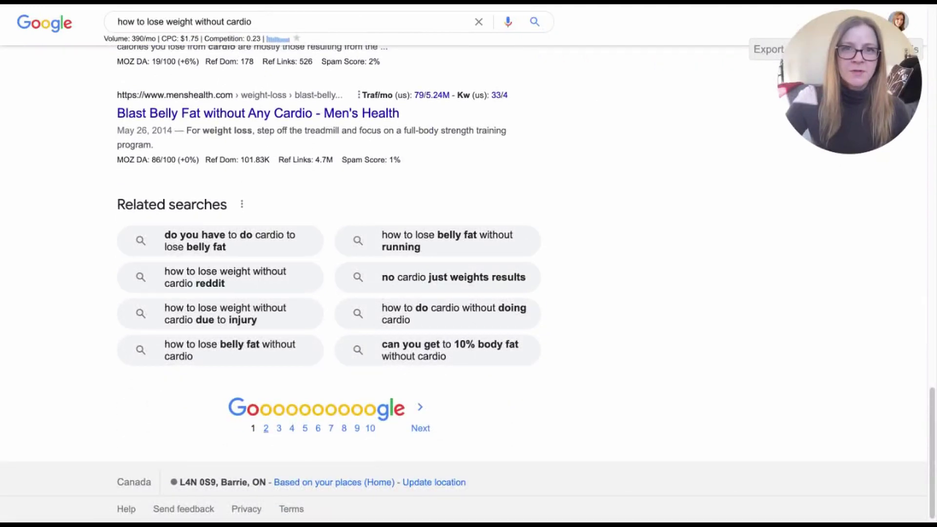
click(357, 427)
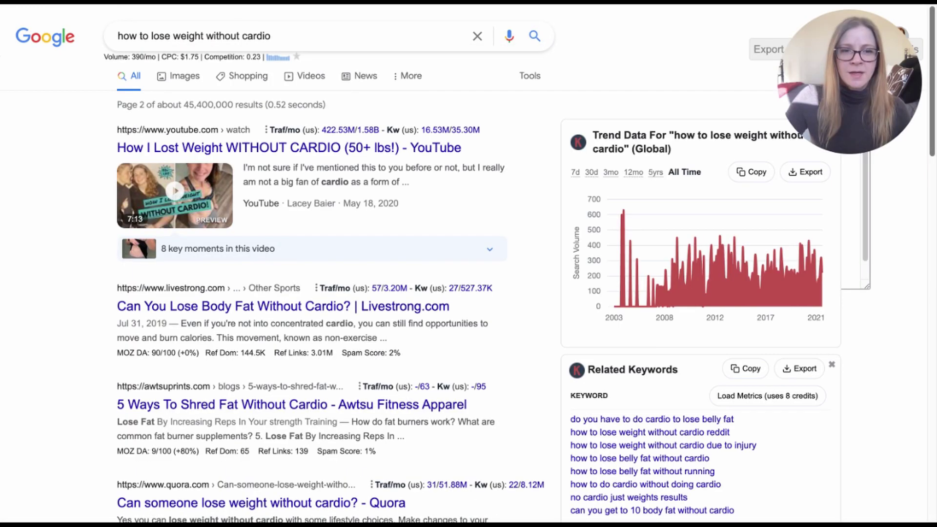
scroll(886, 112, down, 4)
scroll(439, 273, down, 10)
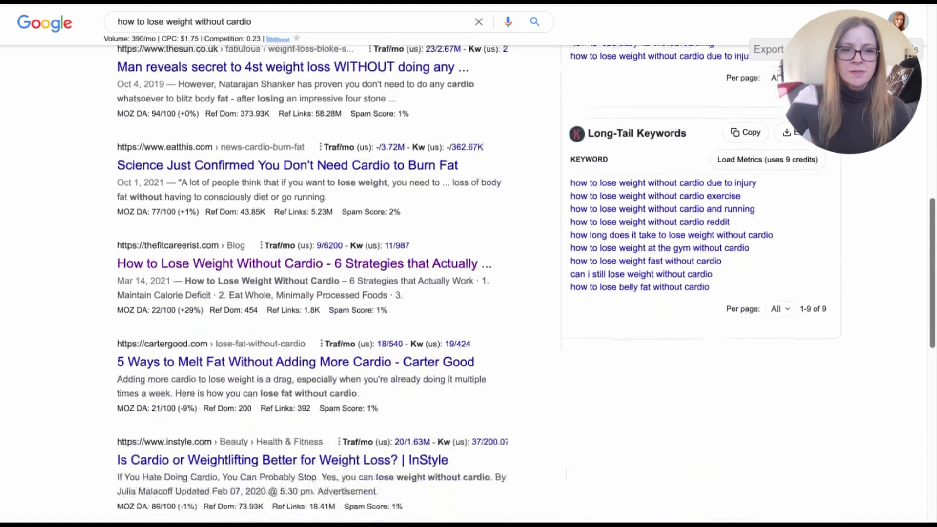
drag(378, 290, 117, 213)
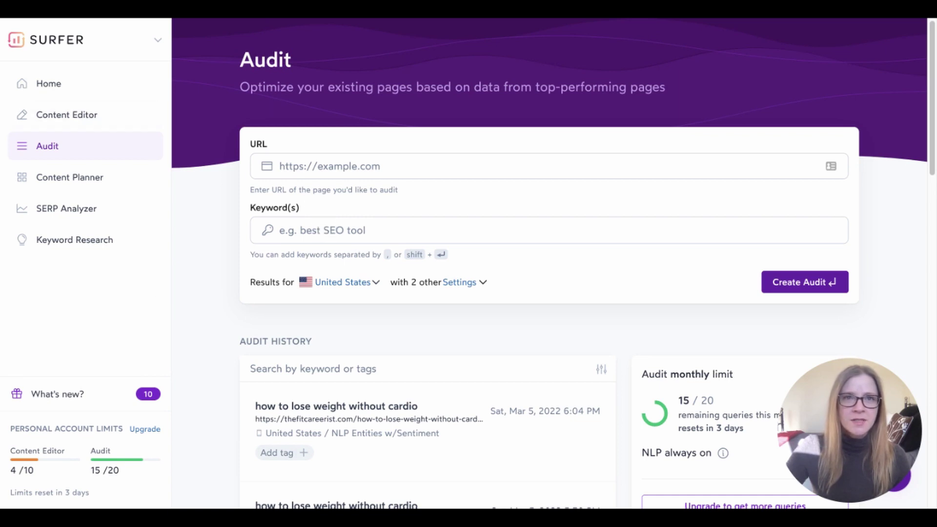
Enter the post's URL and the keyword 'how to lose weight without cardio' in the new audit
key(Return)
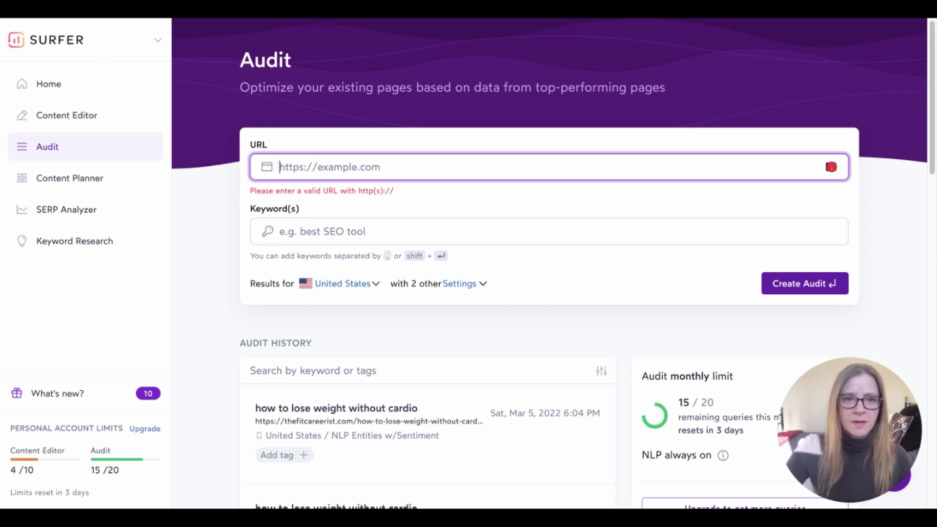
text(https://thefitcareerist.com/how-to-lose-weight-without-cardio/)
key(Return)
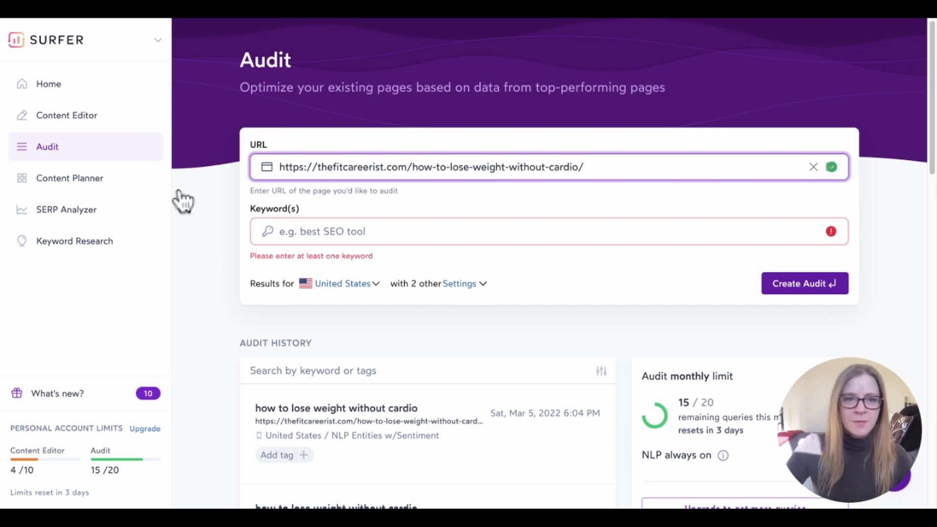
key(Tab)
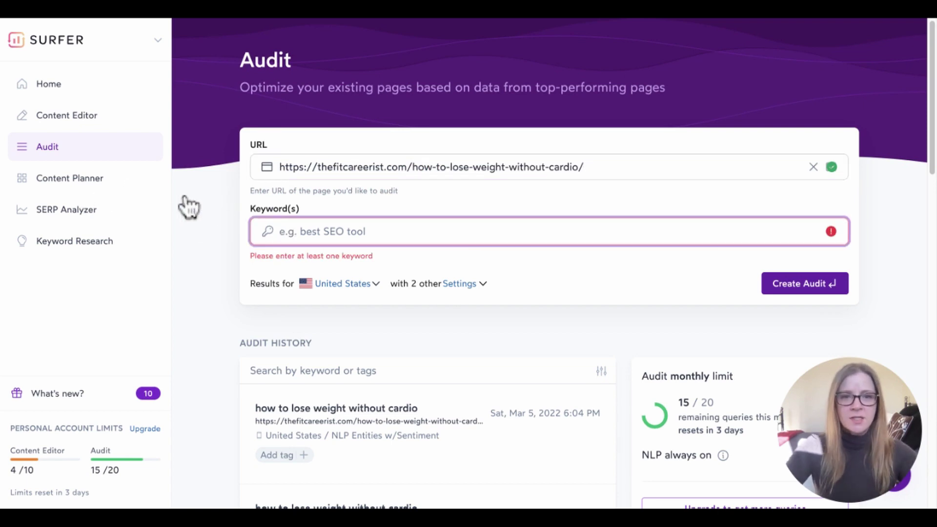
text(how to lo)
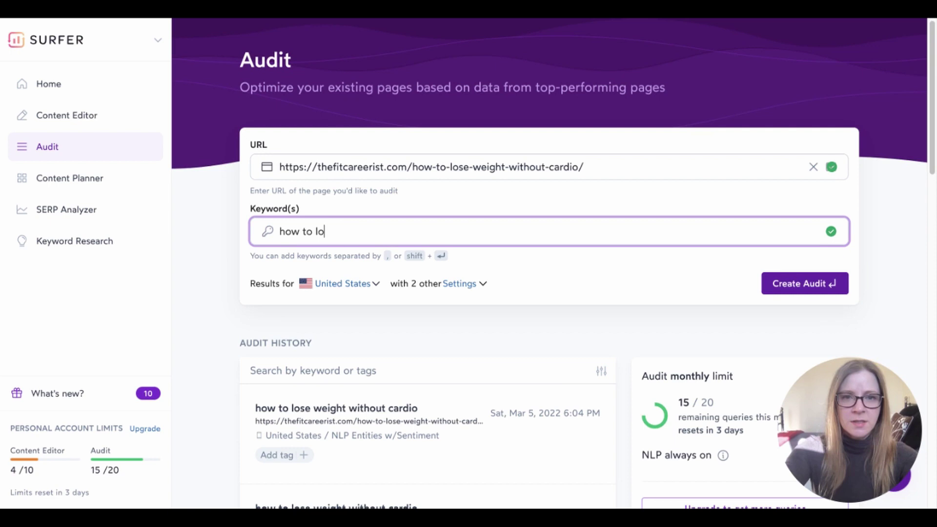
text(se weight without )
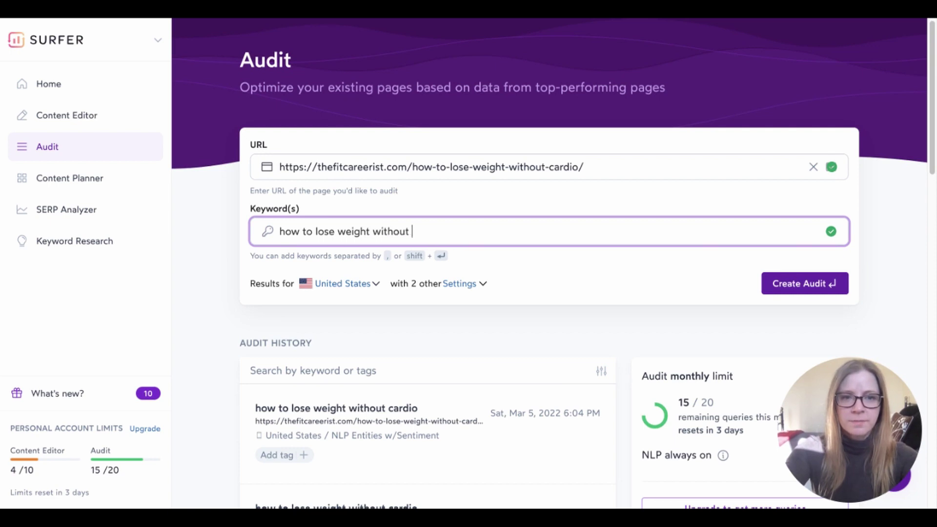
text(cardio)
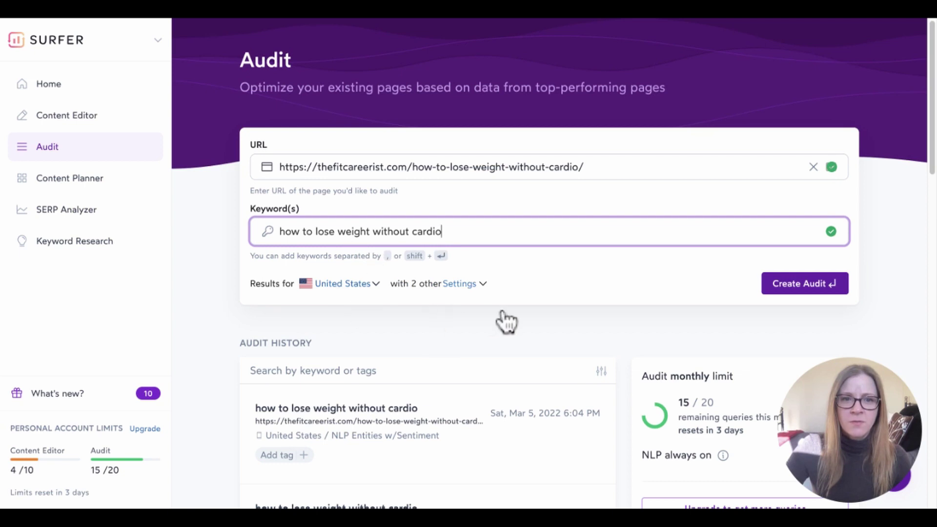
Check the audit settings show Mobile crawler with Sentiment on, then close them
click(461, 283)
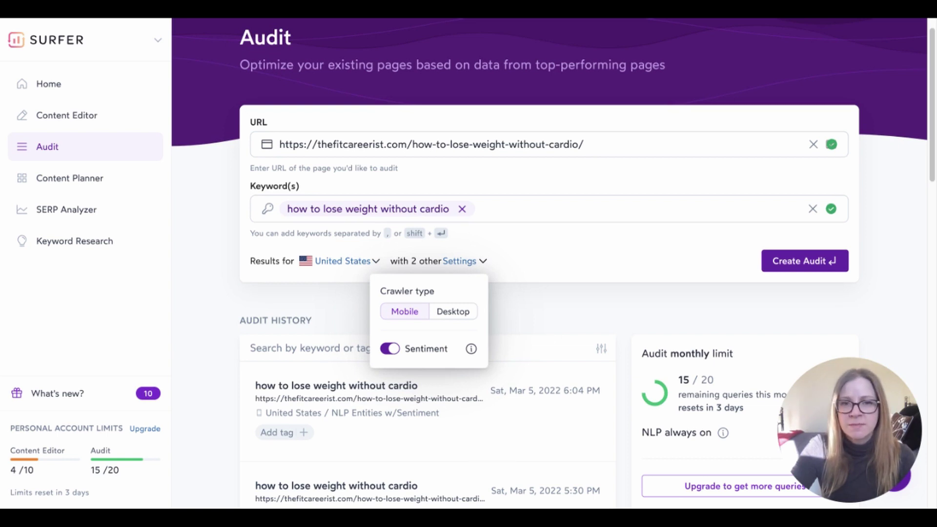
click(303, 22)
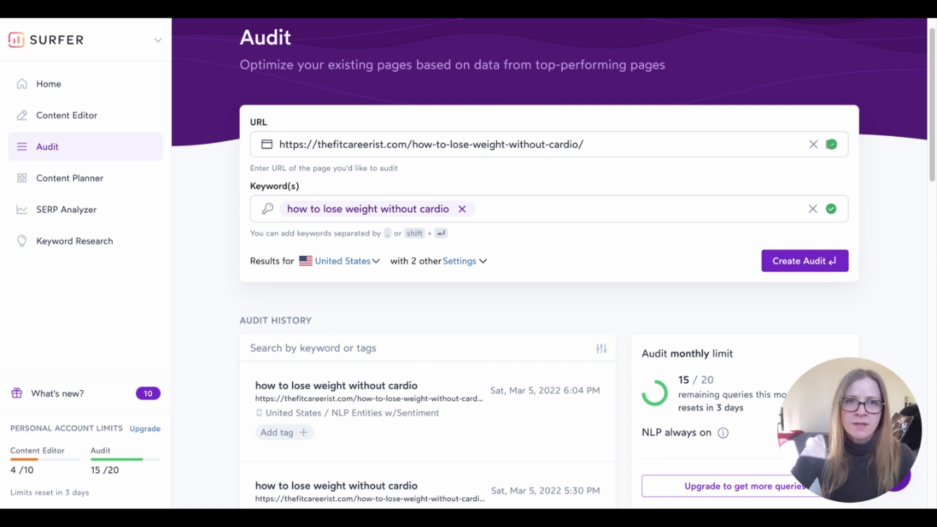
Scroll the Audit page down to the Audit History entries
scroll(553, 263, down, 1)
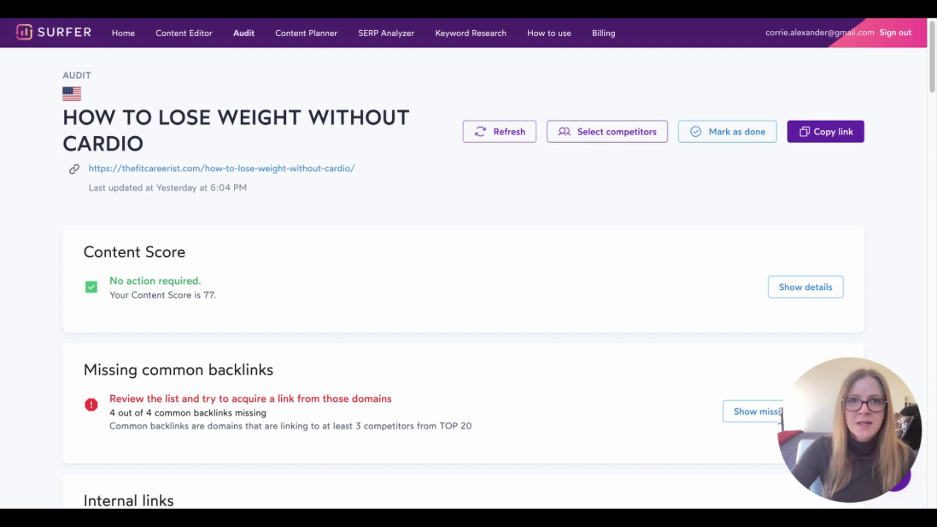
Review the Organic Competitors list for the keyword and close it
click(607, 131)
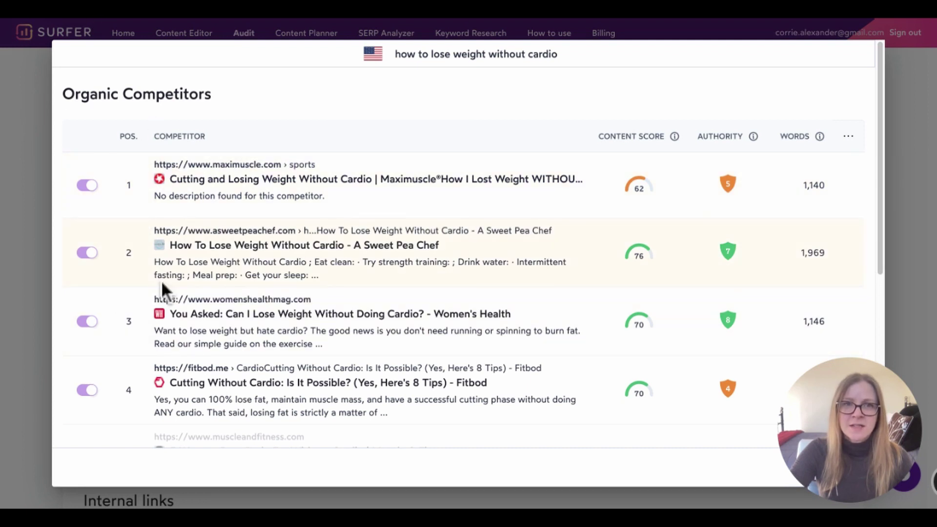
key(Escape)
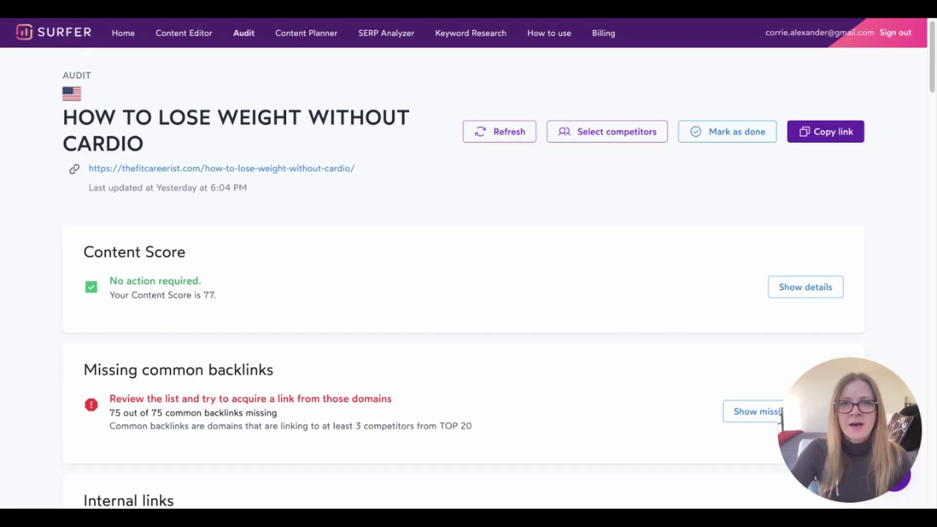
scroll(624, 200, down, 1)
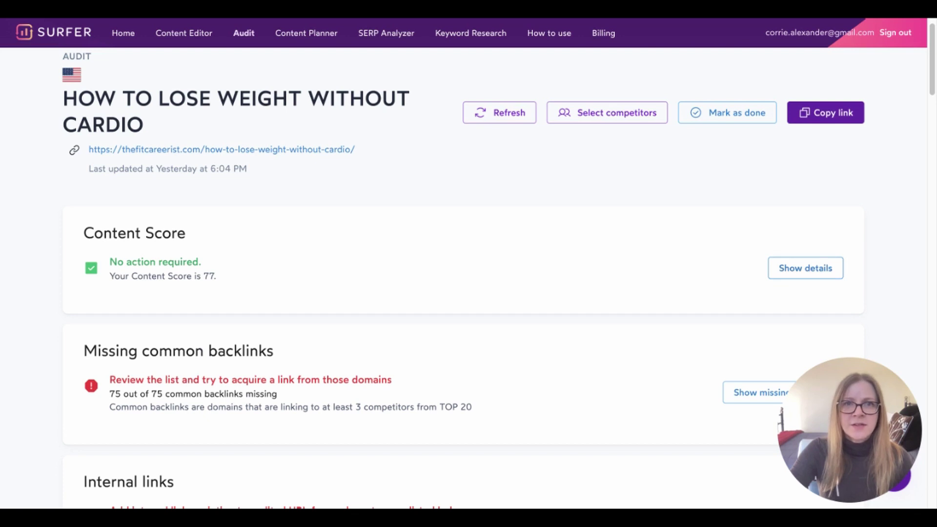
click(805, 267)
scroll(877, 221, down, 2)
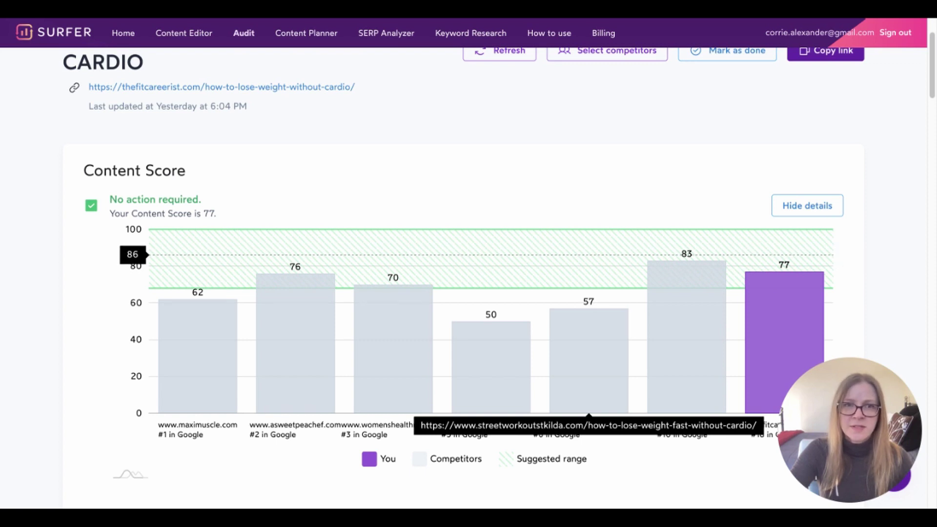
click(806, 205)
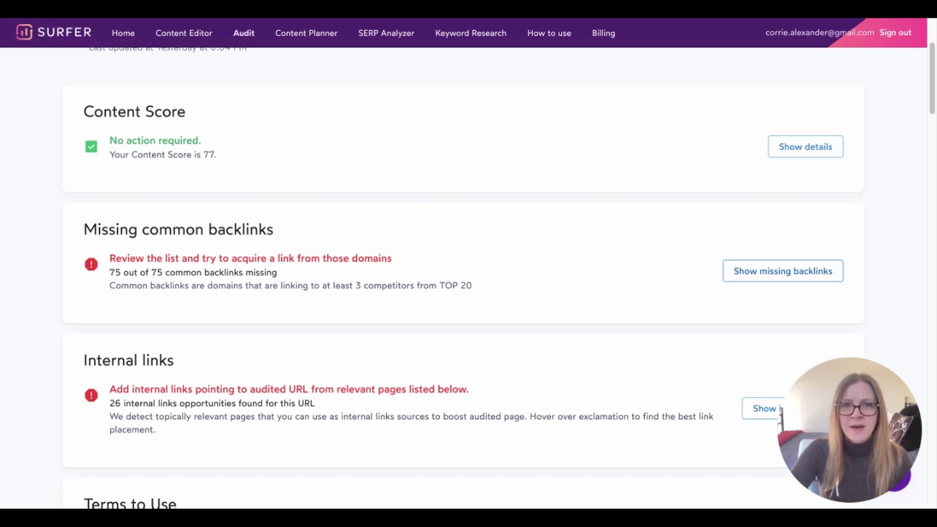
Review the missing backlink domains and the internal link opportunities, then scroll toward Terms to Use
click(783, 271)
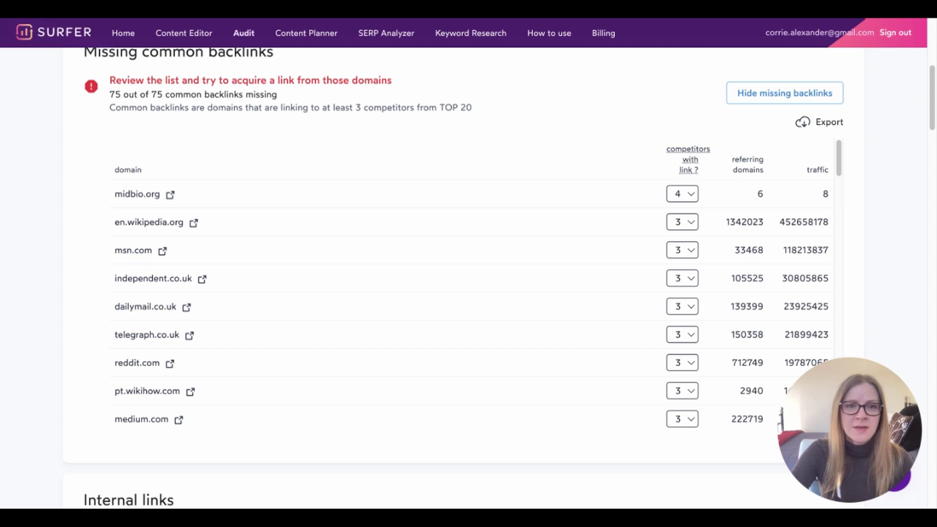
click(785, 93)
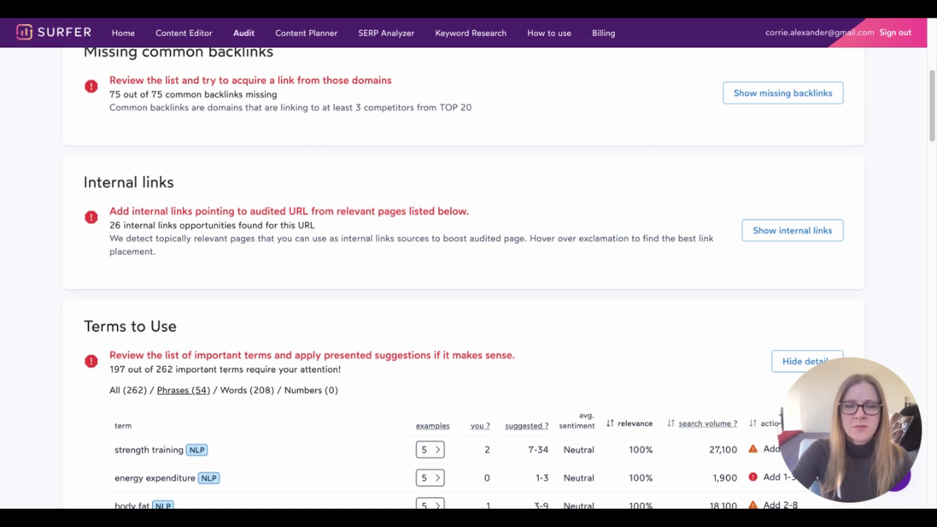
click(792, 230)
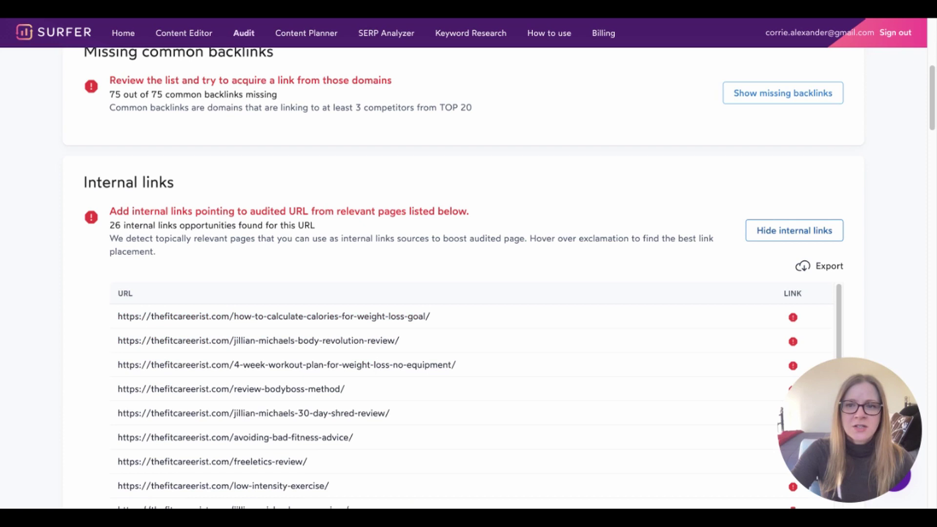
scroll(499, 278, down, 1)
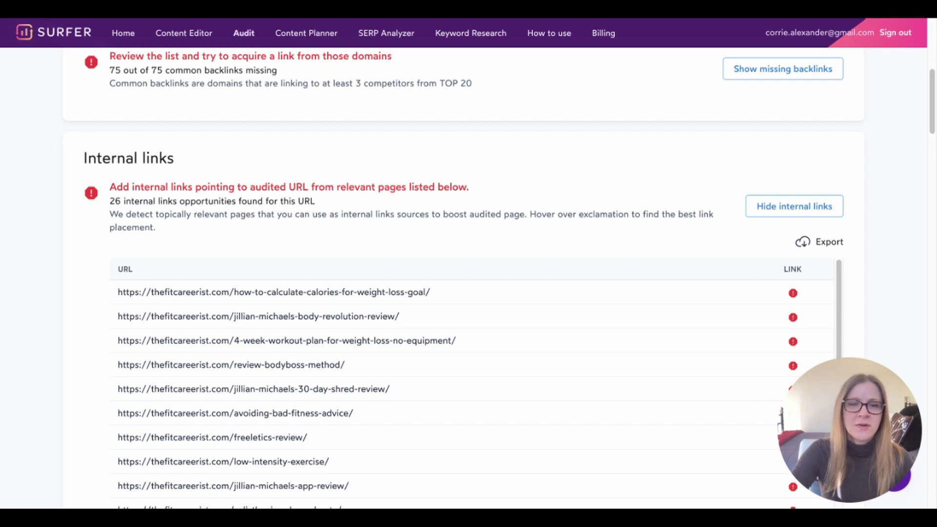
scroll(793, 139, down, 3)
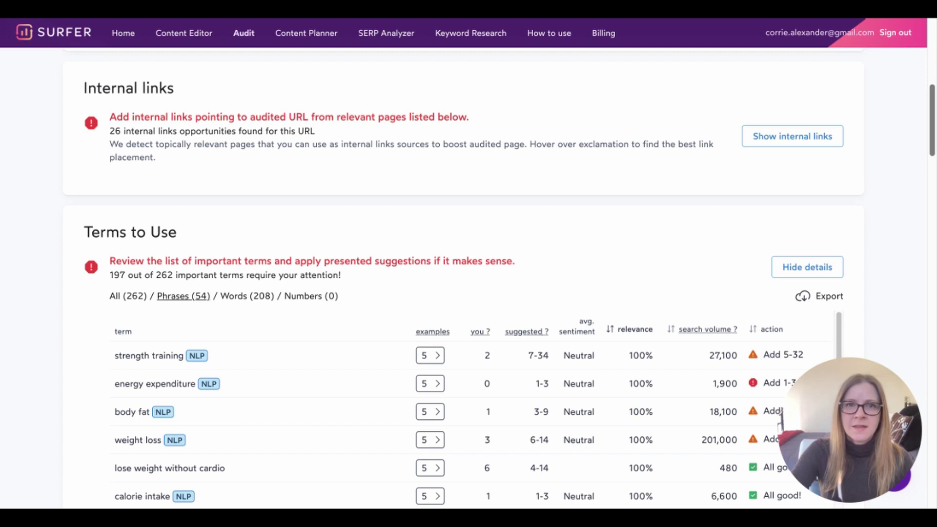
Scroll to the strength training row in Terms to Use to see its example snippets
scroll(499, 279, down, 3)
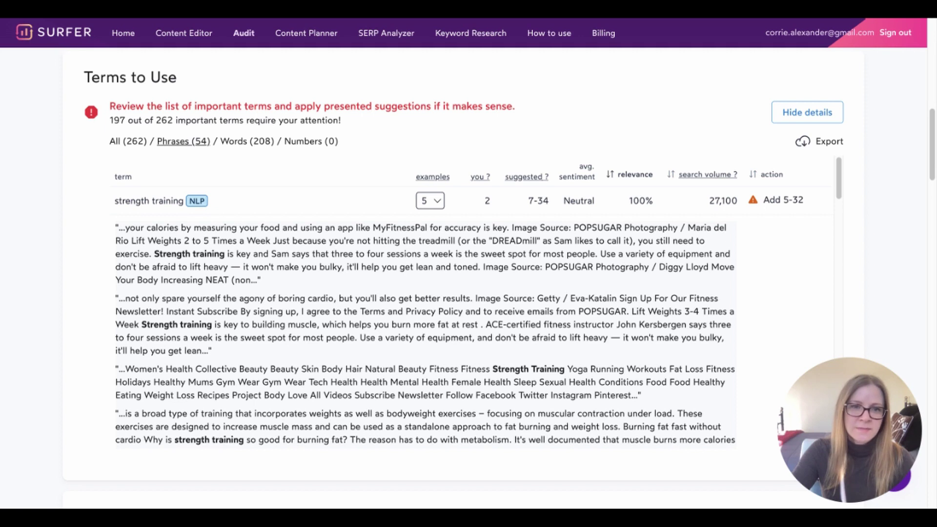
Highlight the 2133 body words and the 5595 upper suggested word count figures
scroll(454, 281, down, 5)
scroll(454, 281, down, 3)
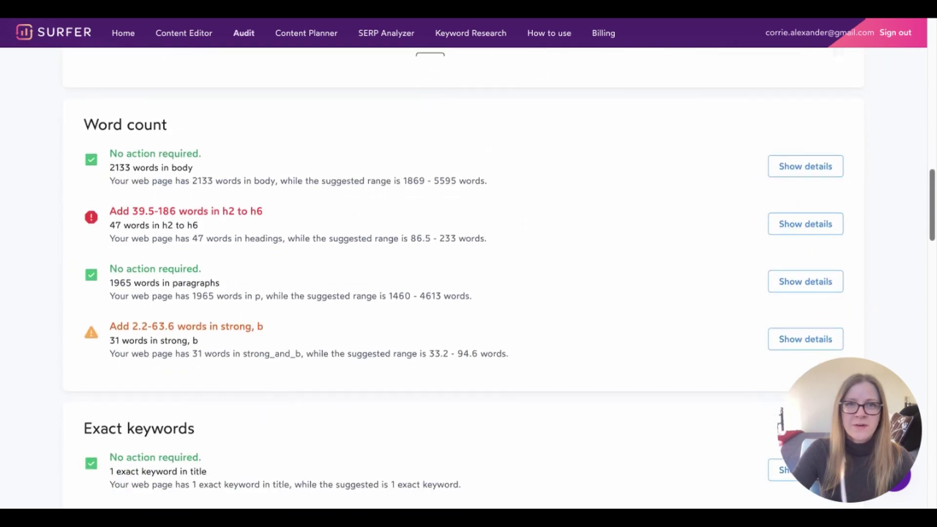
drag(193, 153, 109, 153)
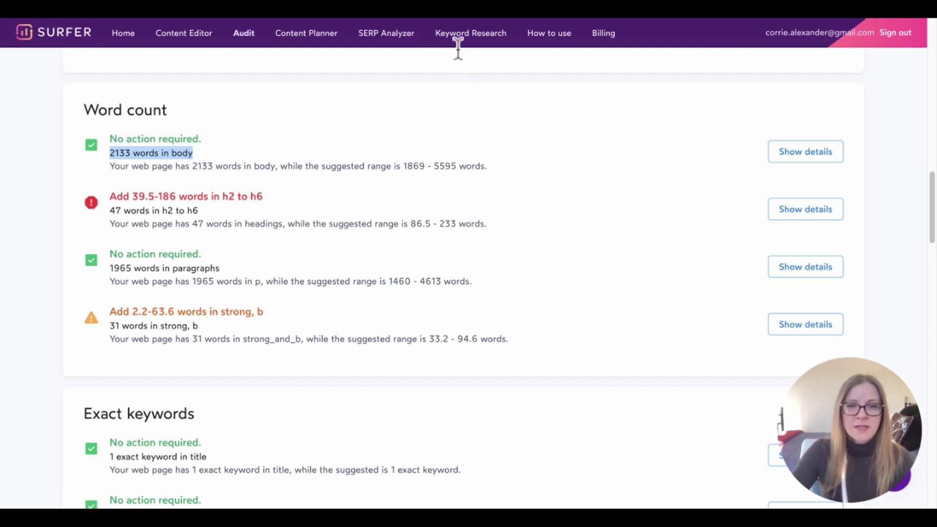
double_click(444, 166)
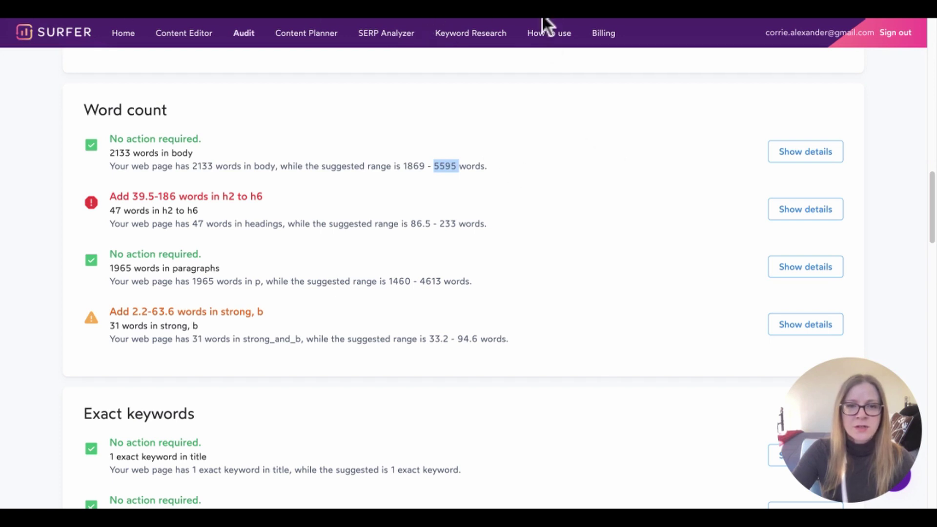
click(1, 52)
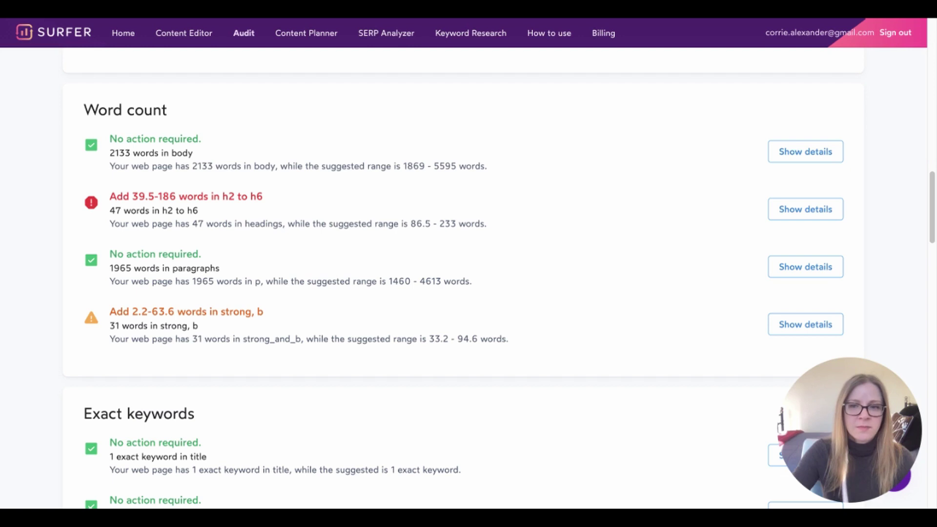
scroll(499, 284, down, 1)
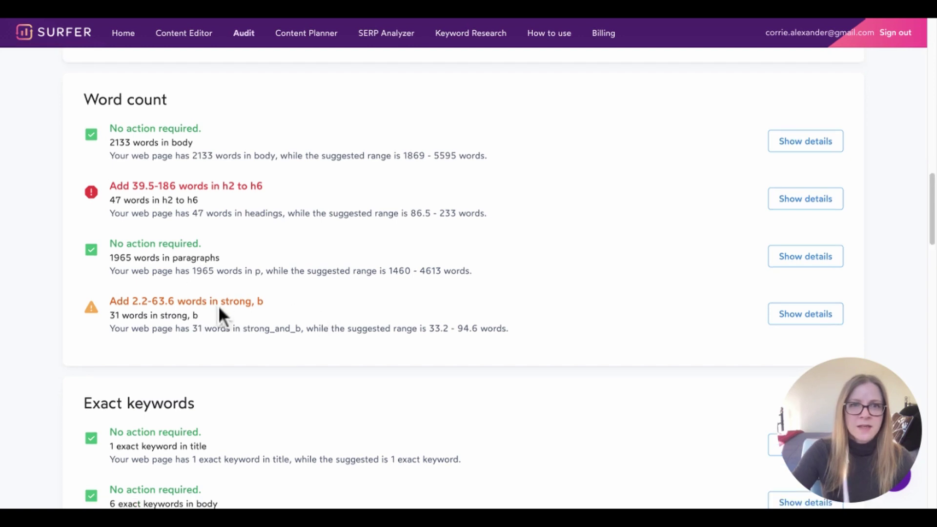
Scroll past Exact and Partial keywords to Page structure, showing 16 headings and 3 images
scroll(464, 283, down, 6)
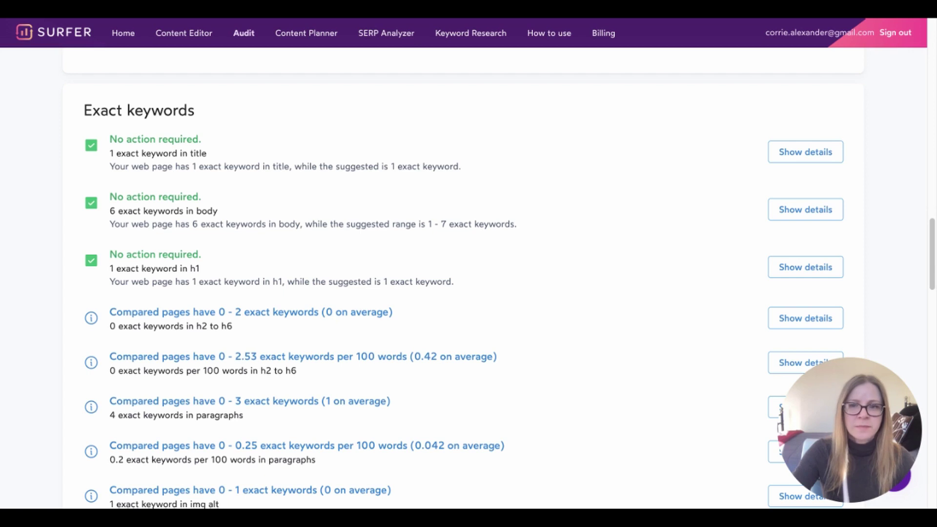
scroll(463, 278, down, 10)
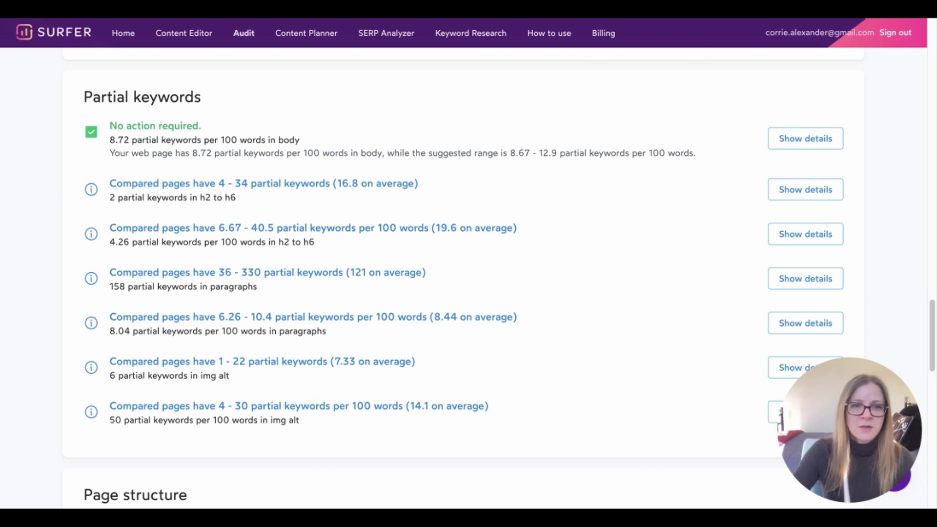
scroll(870, 236, down, 8)
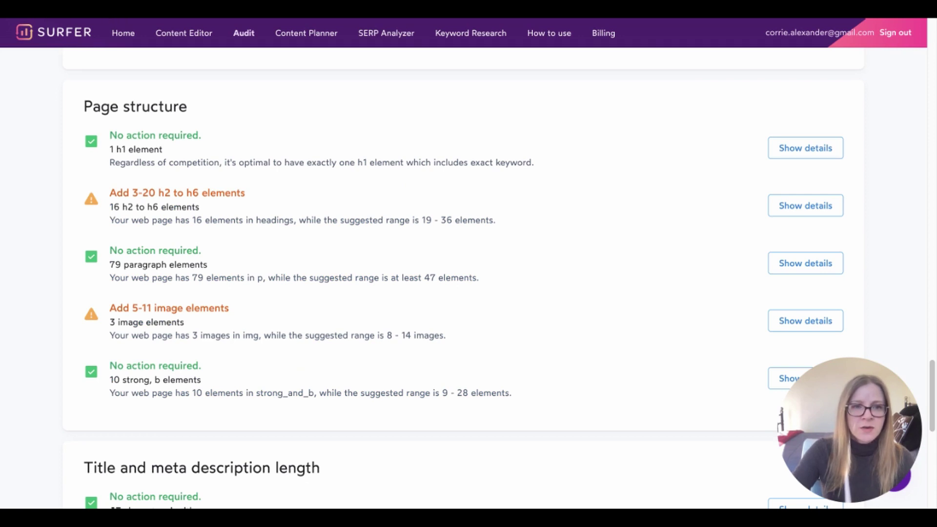
drag(244, 162, 109, 133)
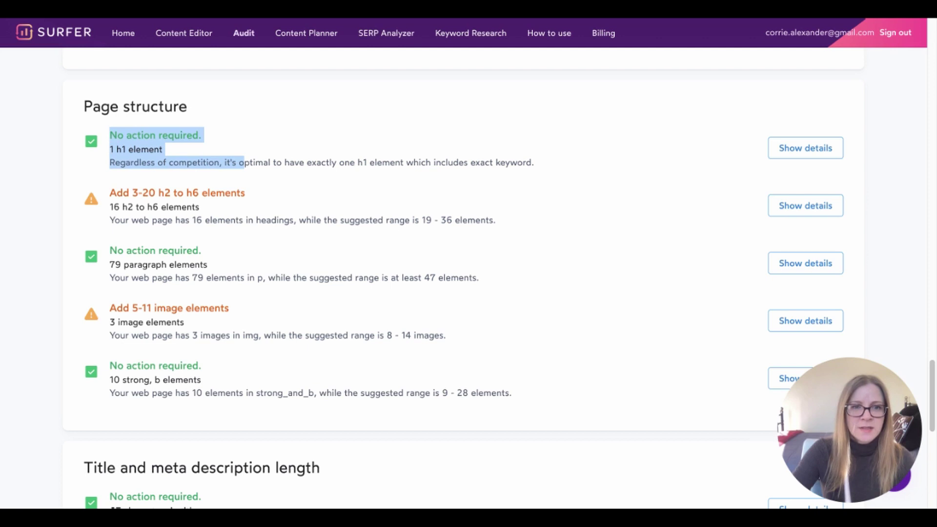
click(54, 54)
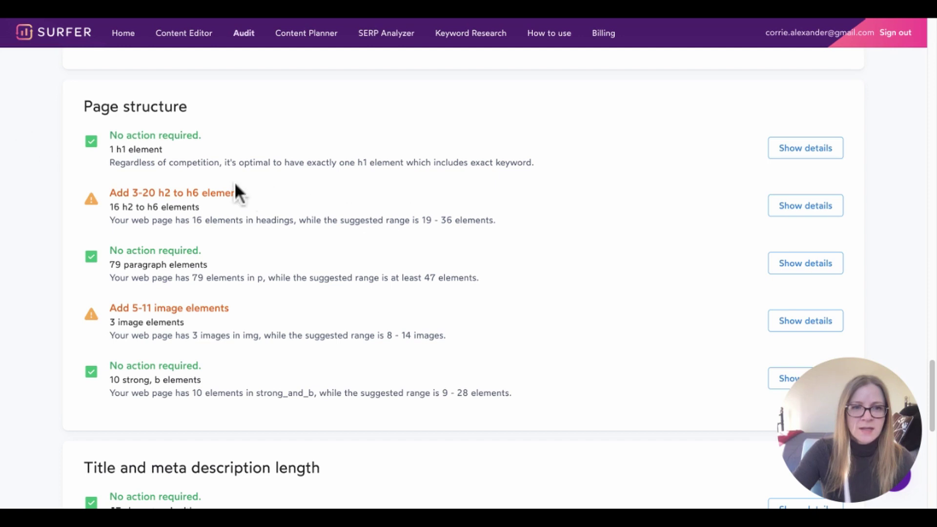
scroll(108, 185, down, 1)
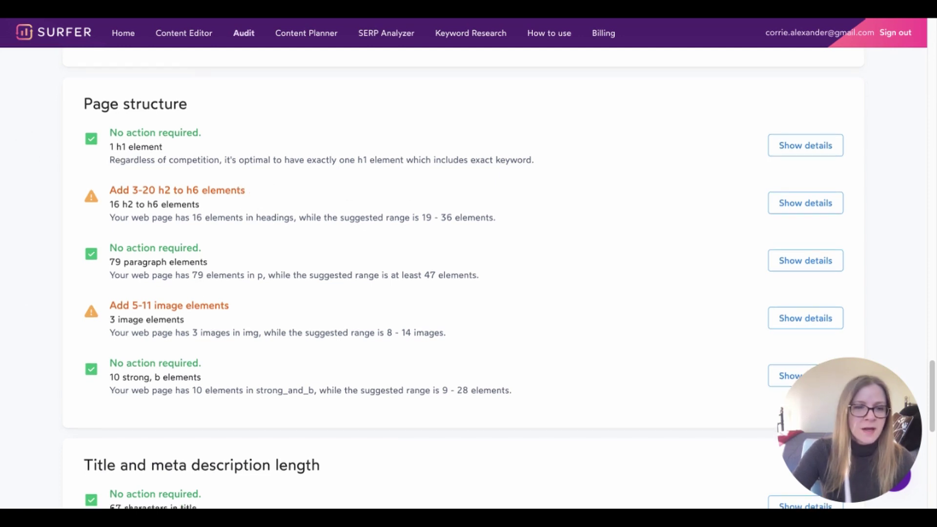
drag(110, 303, 226, 334)
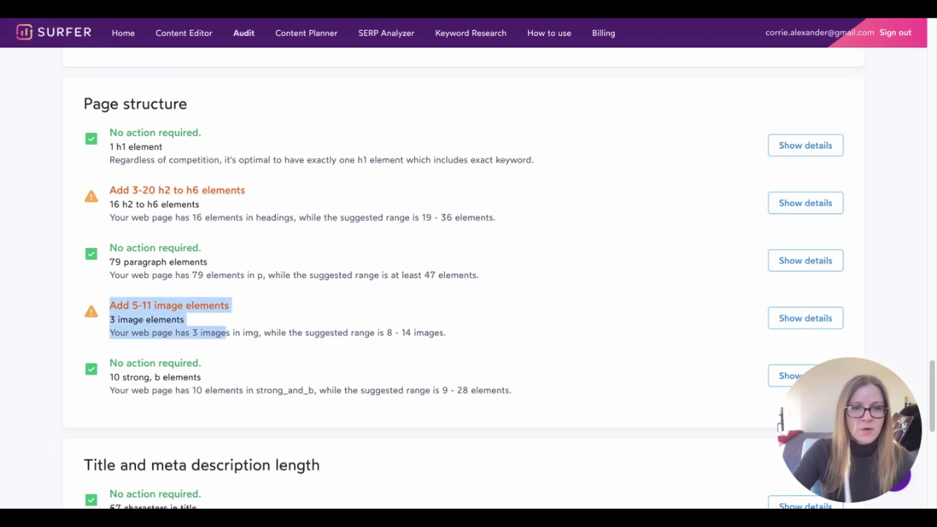
click(227, 334)
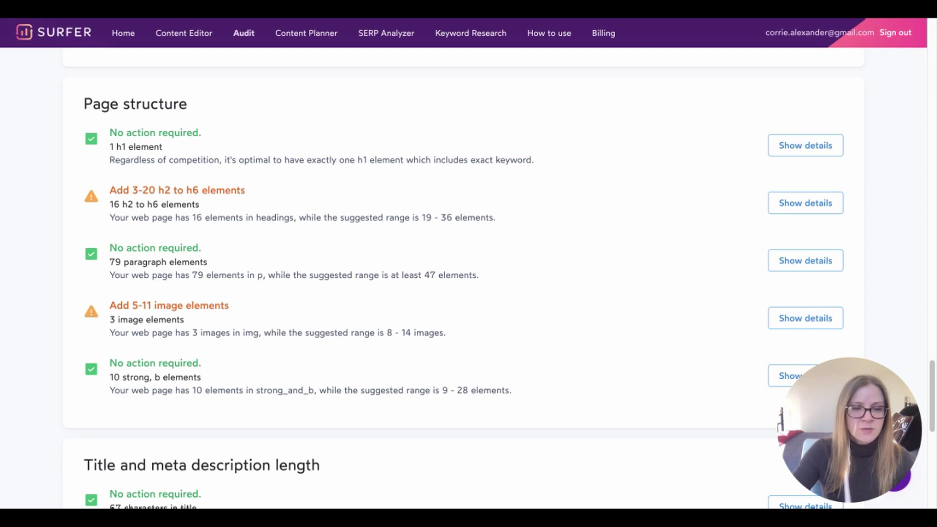
scroll(463, 273, down, 6)
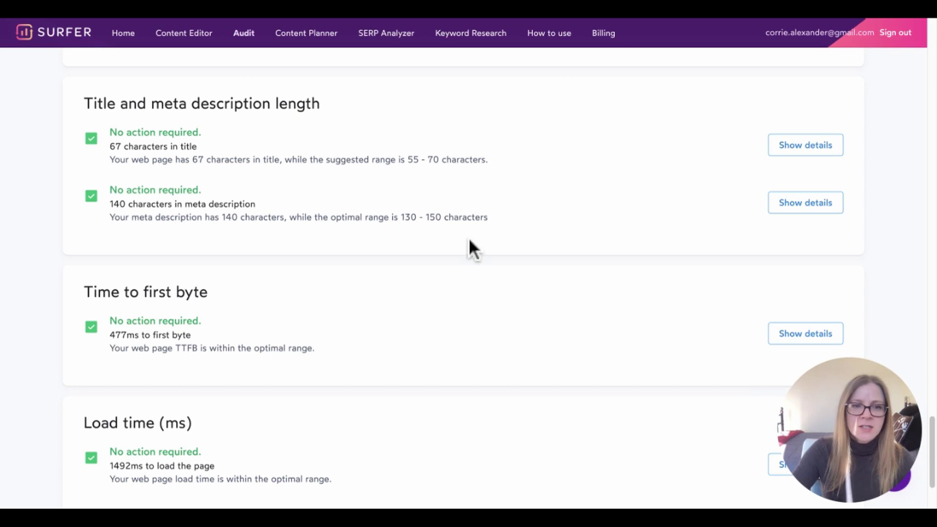
scroll(469, 240, down, 2)
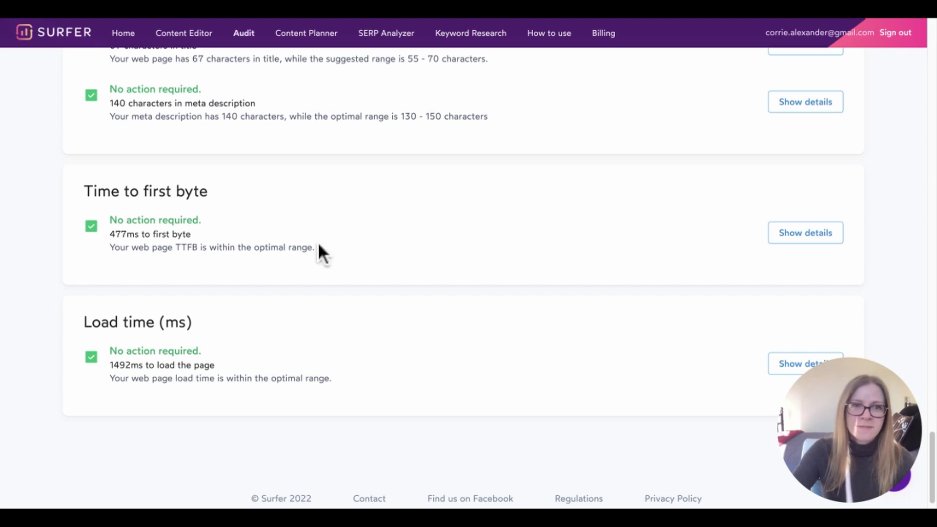
scroll(320, 251, up, 1)
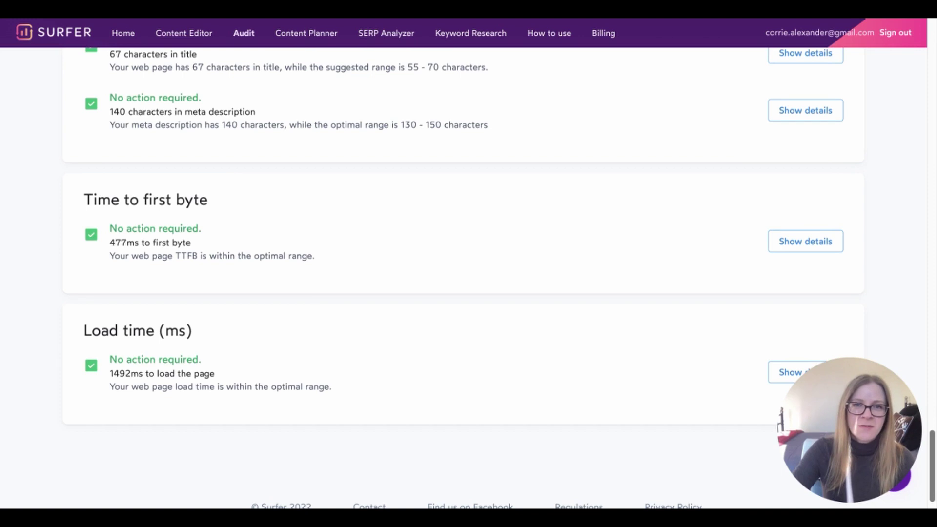
scroll(469, 278, up, 10)
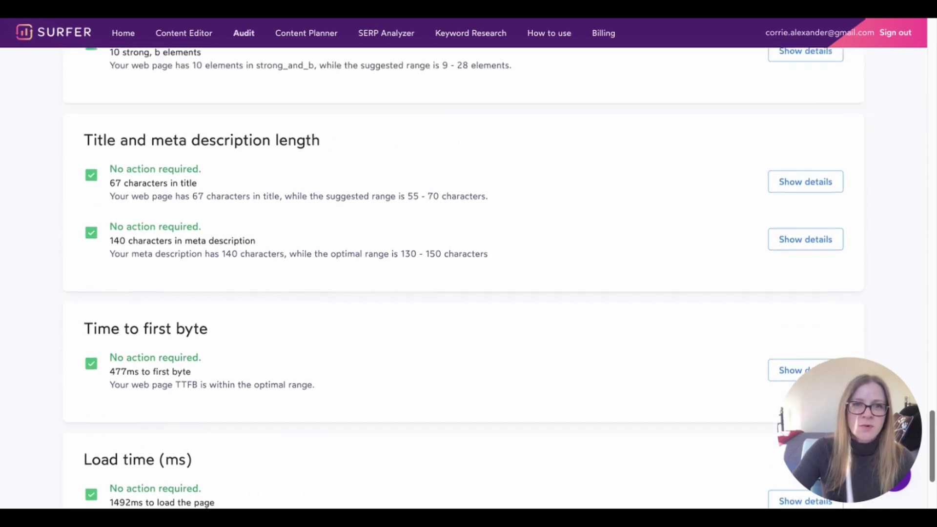
scroll(469, 278, up, 20)
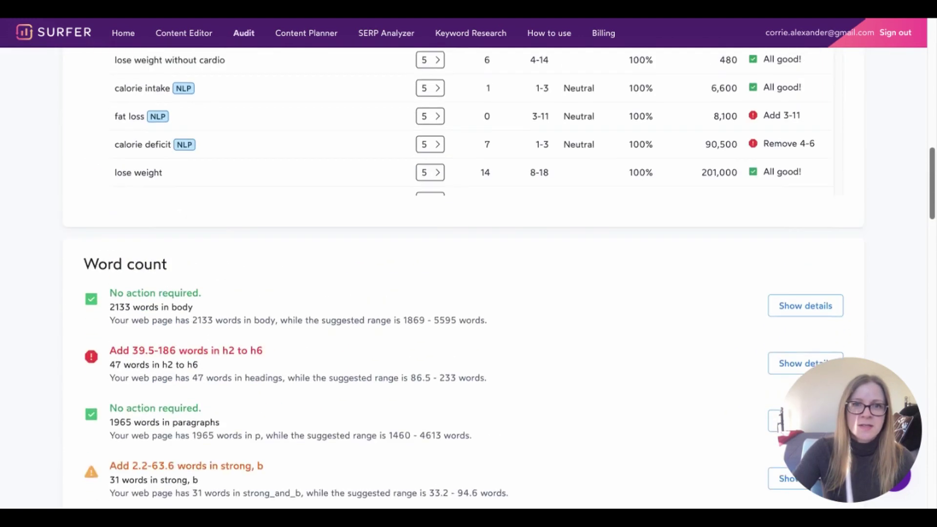
scroll(469, 279, up, 3)
scroll(468, 278, down, 1)
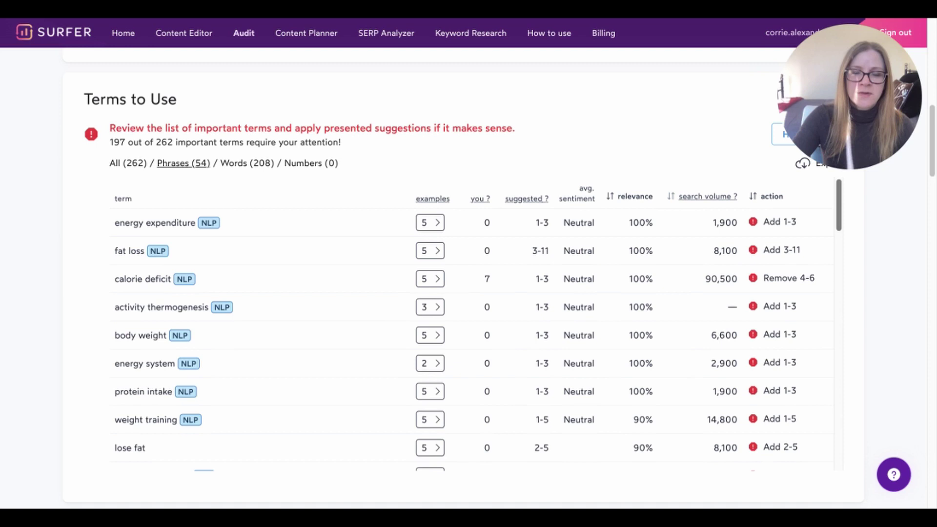
scroll(463, 339, down, 10)
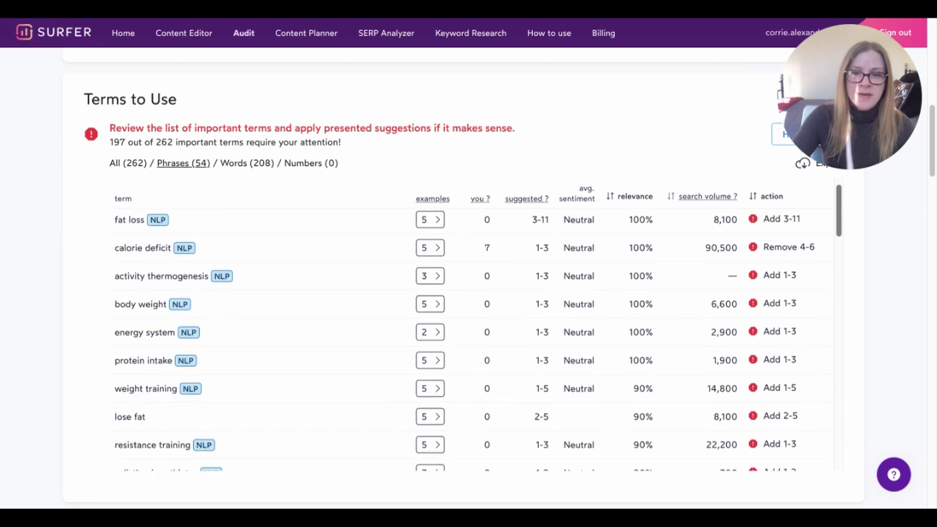
scroll(464, 306, down, 10)
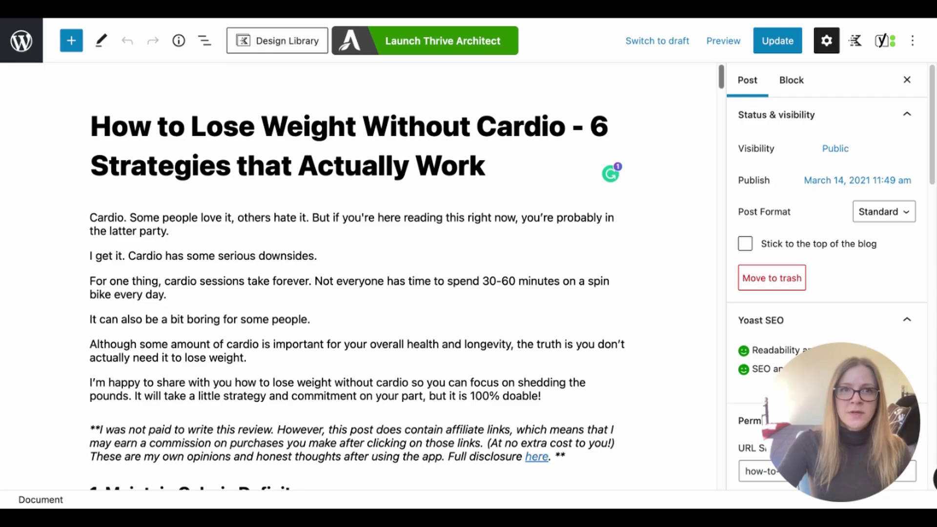
Scroll through the intro paragraphs of the 'How to Lose Weight Without Cardio' post in the editor
scroll(356, 288, down, 3)
scroll(356, 288, down, 5)
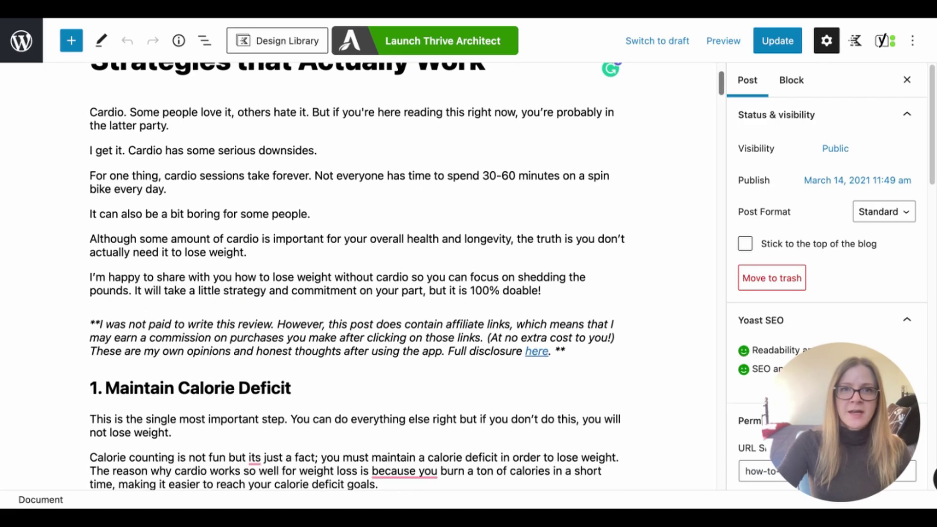
scroll(357, 288, up, 3)
scroll(356, 288, down, 2)
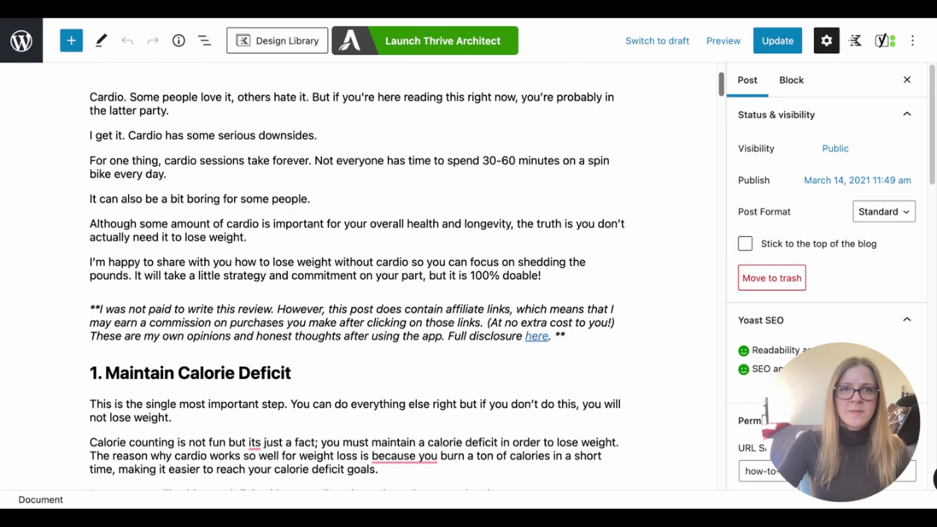
scroll(356, 288, up, 1)
scroll(356, 287, down, 1)
scroll(356, 288, up, 1)
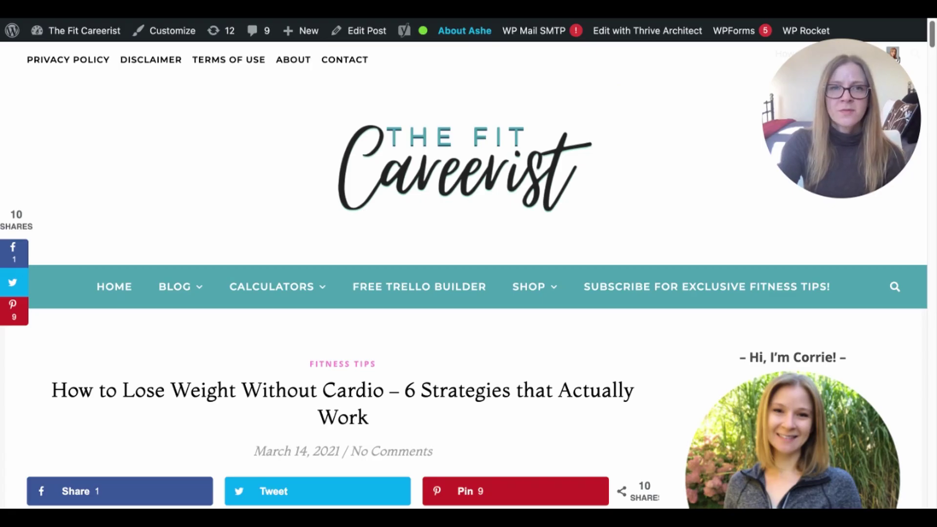
Scroll the live post to confirm the intro sentence 'These tips are great for helping you lose weight.'
scroll(342, 273, down, 8)
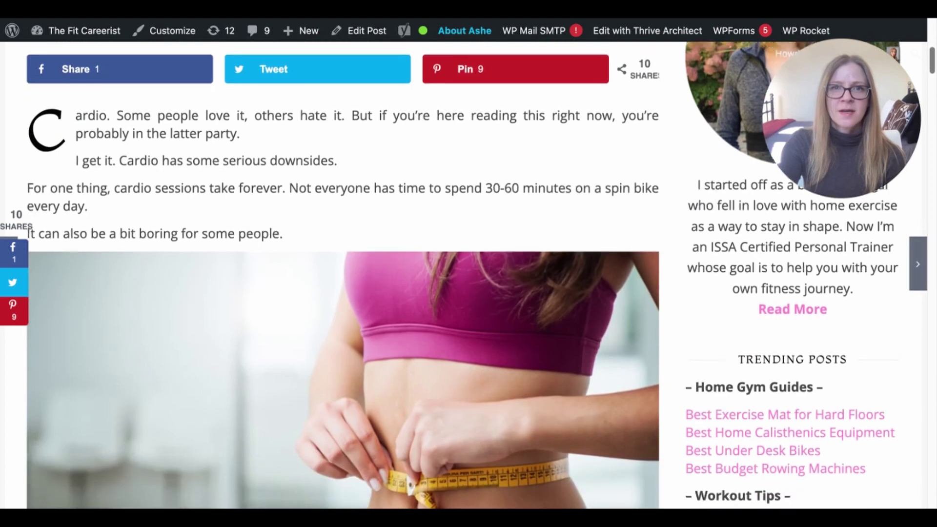
scroll(342, 273, up, 3)
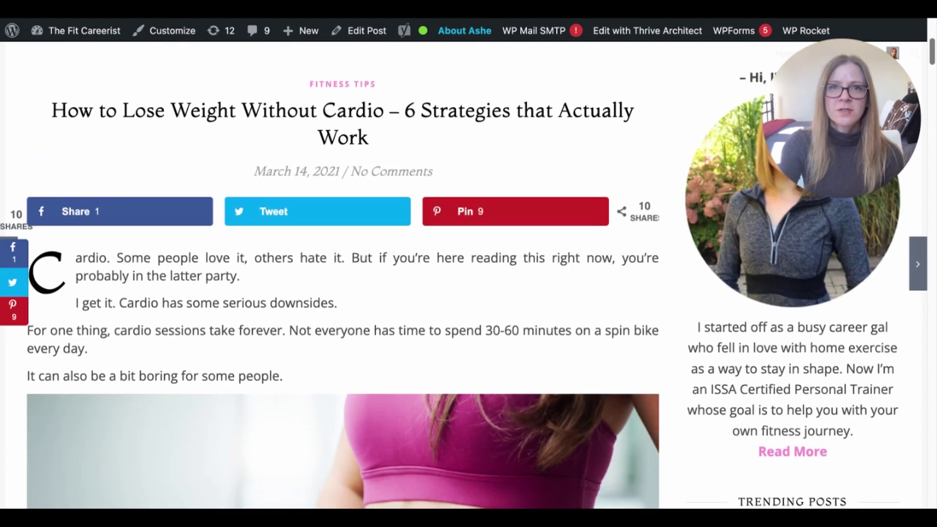
scroll(341, 274, down, 3)
scroll(342, 273, up, 1)
scroll(342, 273, up, 1)
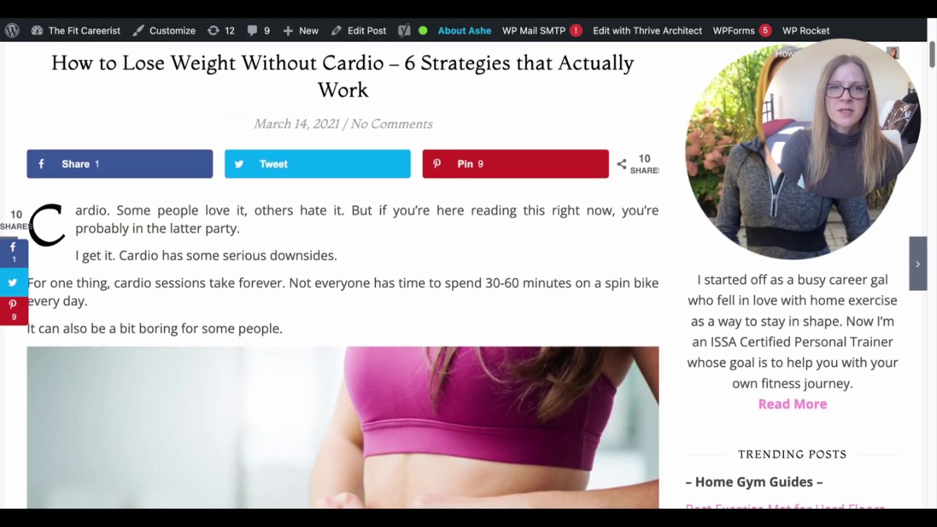
scroll(342, 273, up, 2)
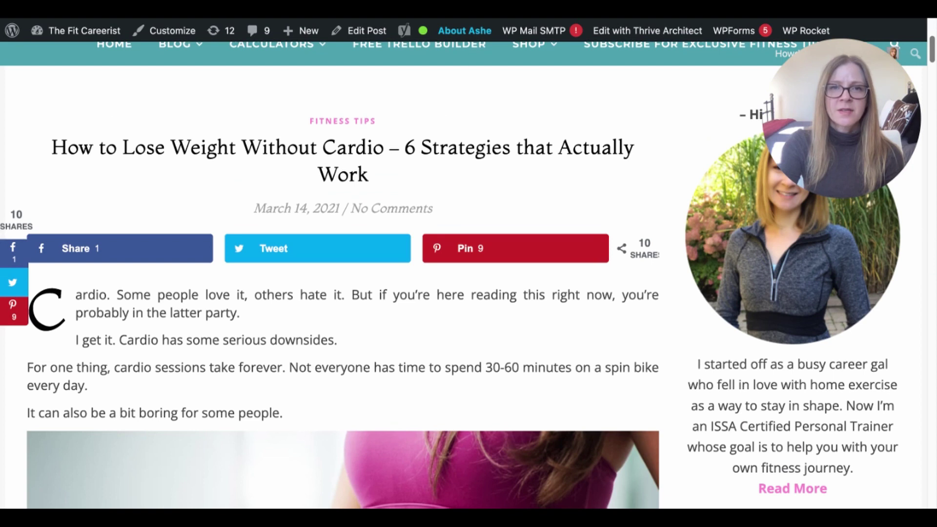
scroll(342, 273, down, 9)
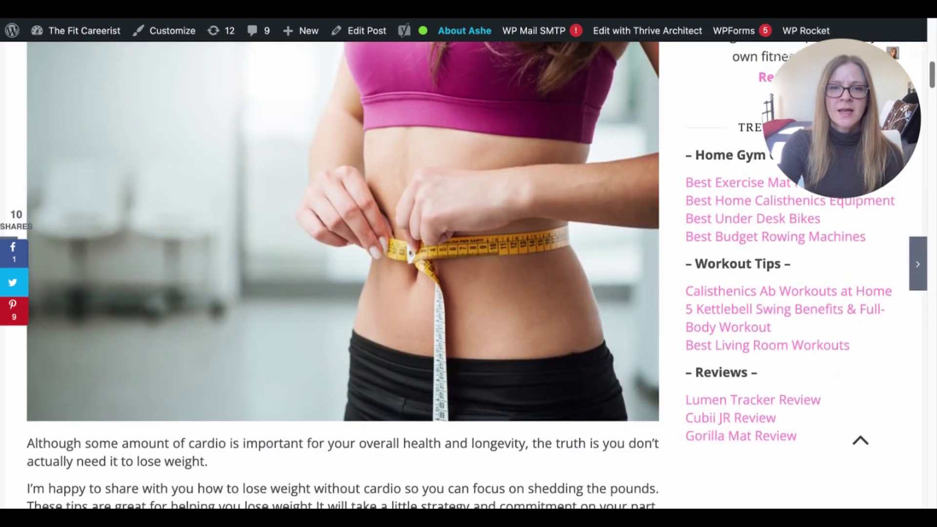
scroll(341, 274, up, 3)
scroll(341, 273, down, 4)
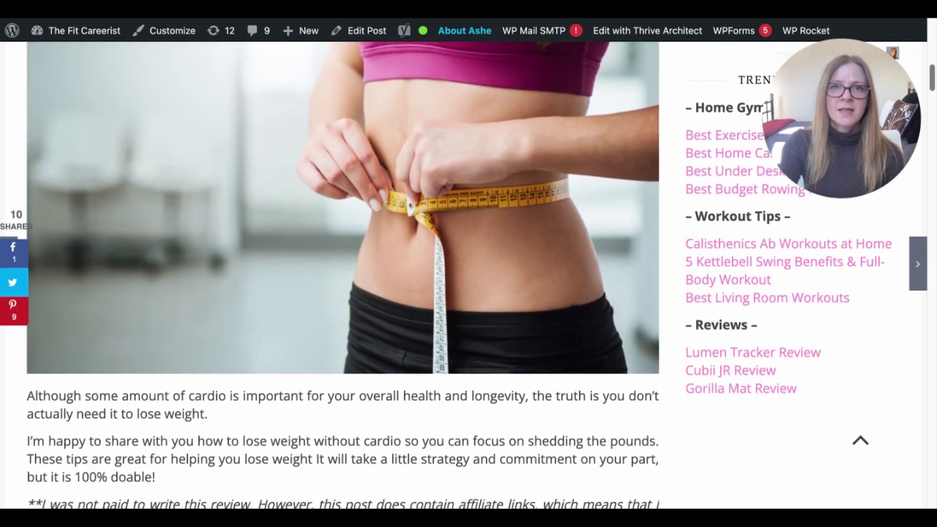
scroll(341, 273, down, 1)
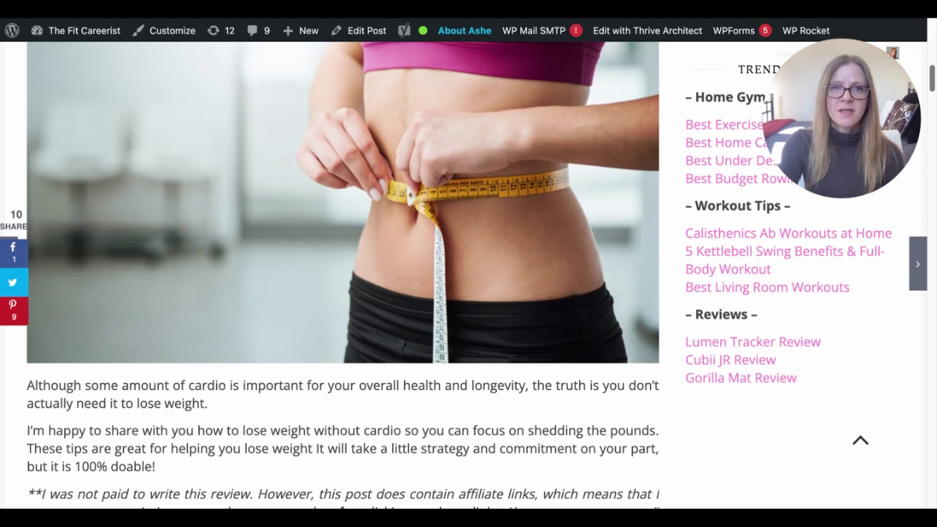
scroll(341, 274, down, 2)
scroll(342, 274, up, 15)
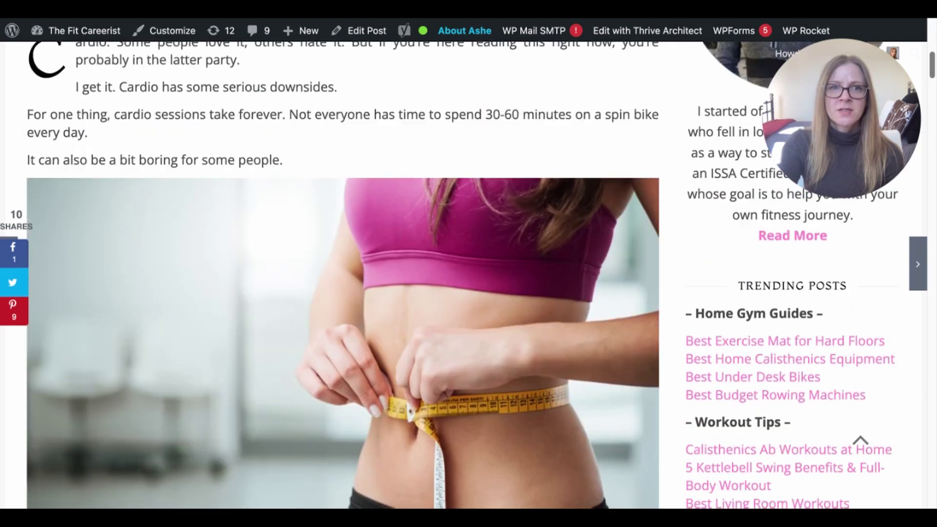